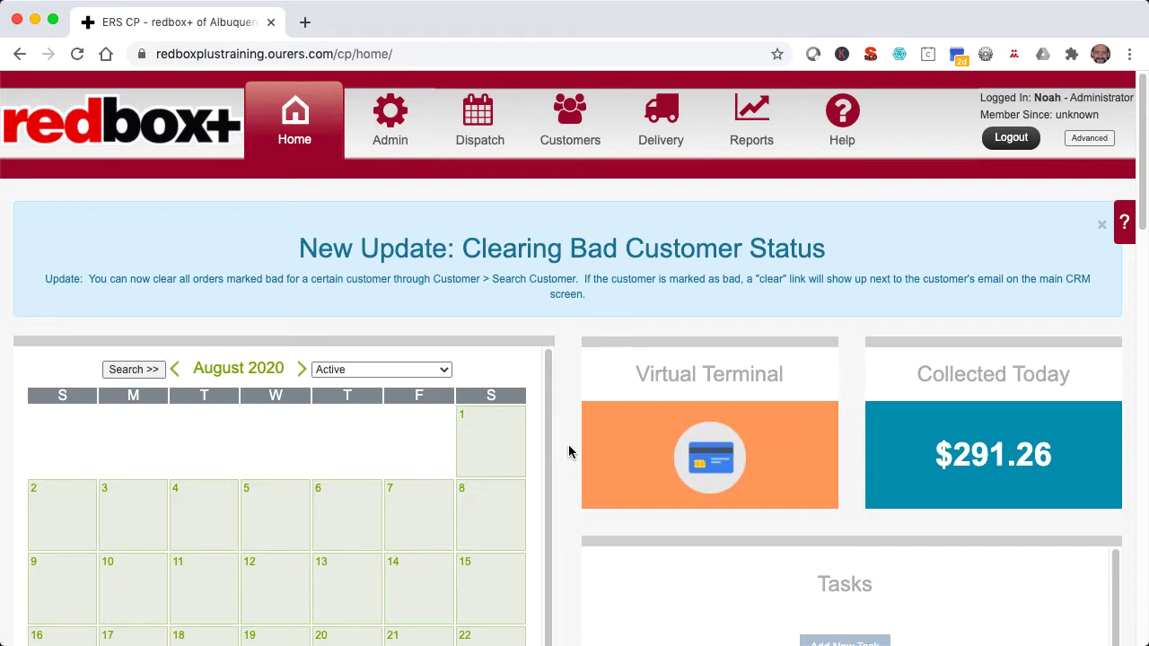
Open the Incomplete Order Recapture automatic message from Admin > Documents and review its $10-off CLEANUP email
left_click(379, 145)
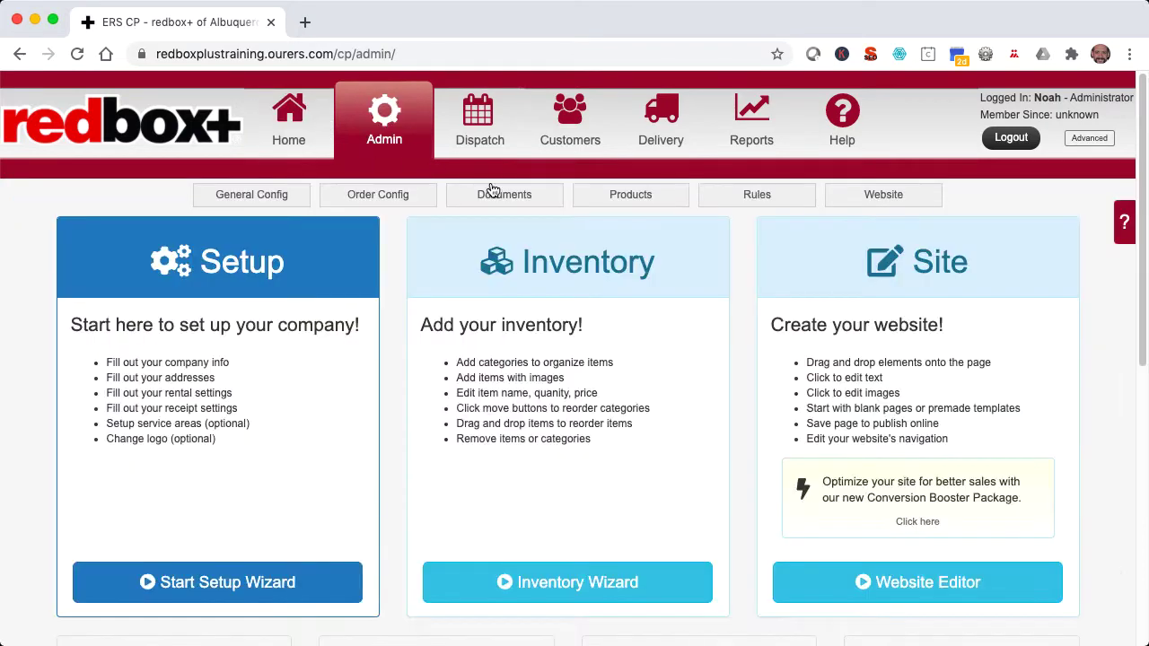
left_click(507, 203)
left_click(510, 295)
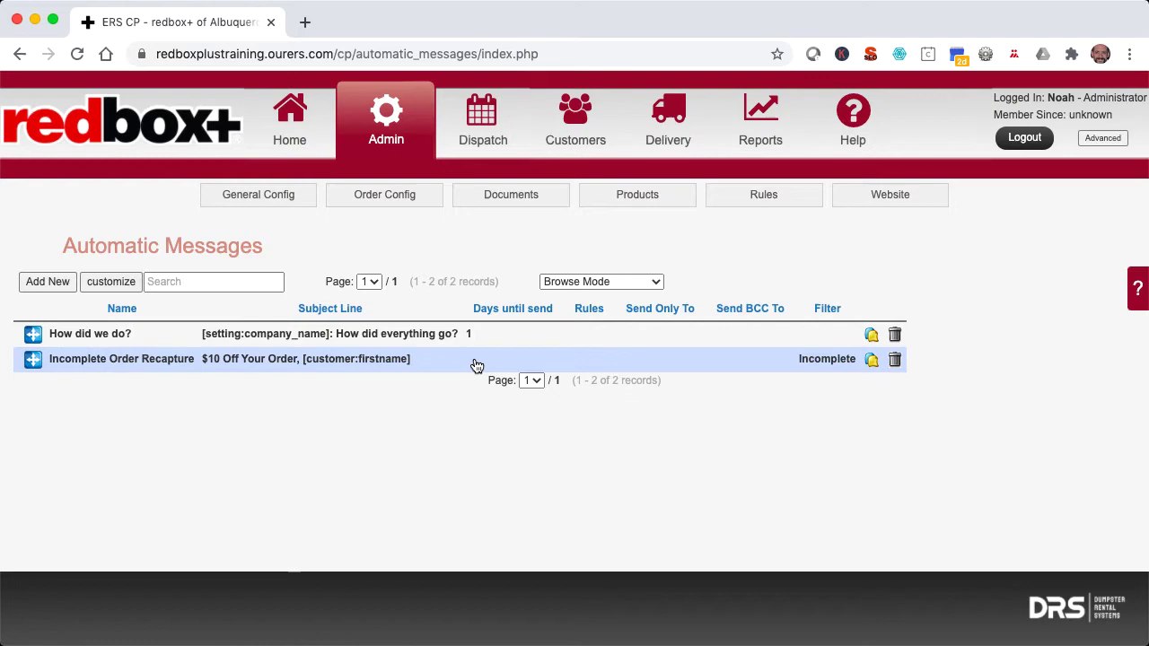
left_click(477, 366)
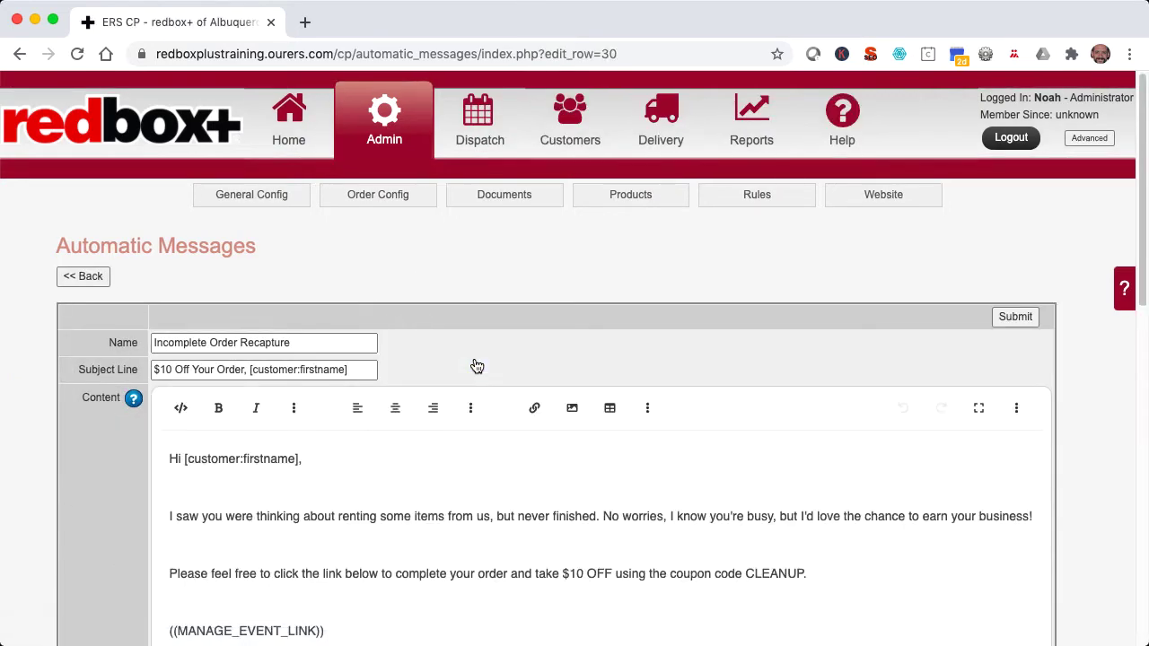
scroll(477, 366, "down", 5)
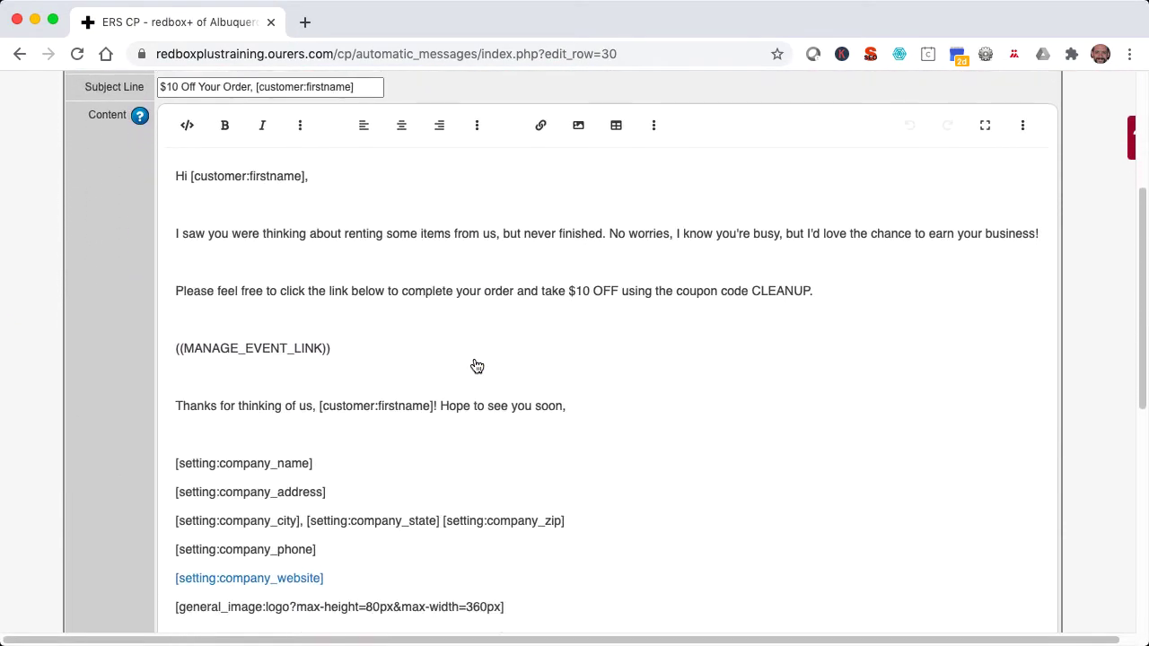
scroll(476, 366, "down", 2)
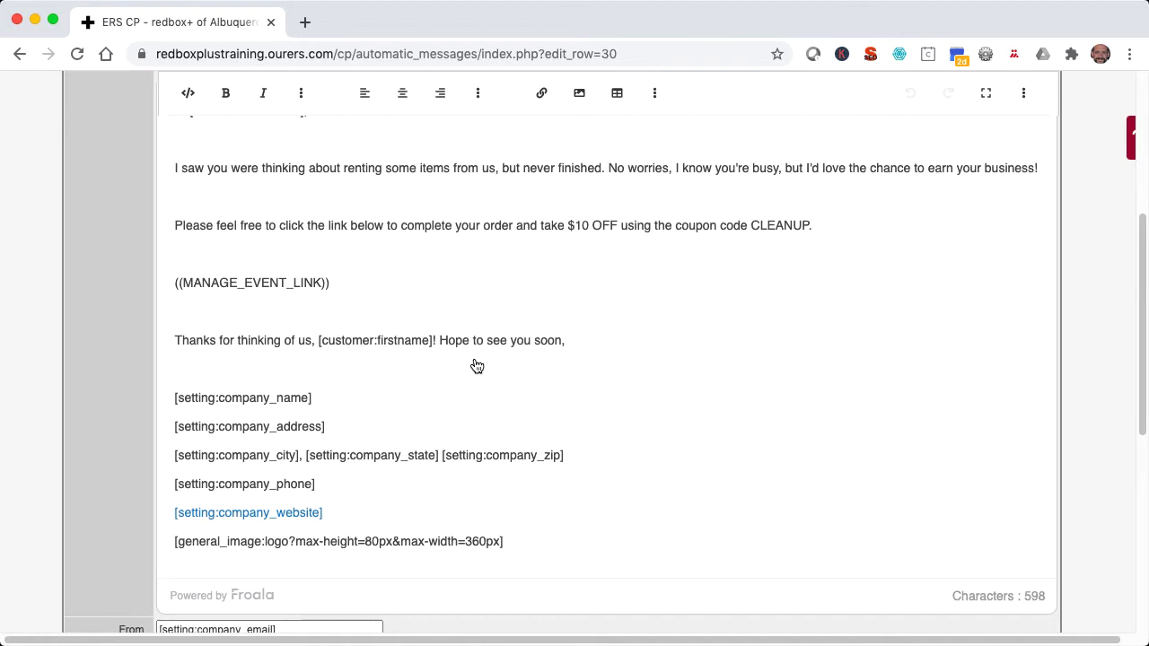
scroll(476, 366, "down", 1)
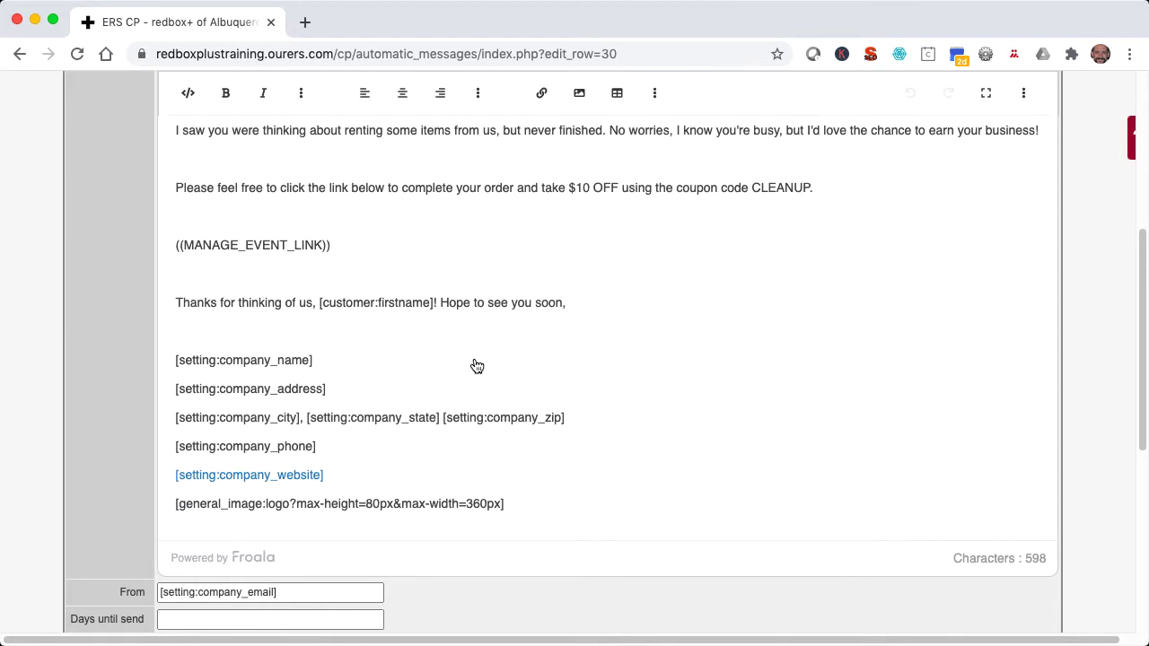
scroll(476, 366, "down", 10)
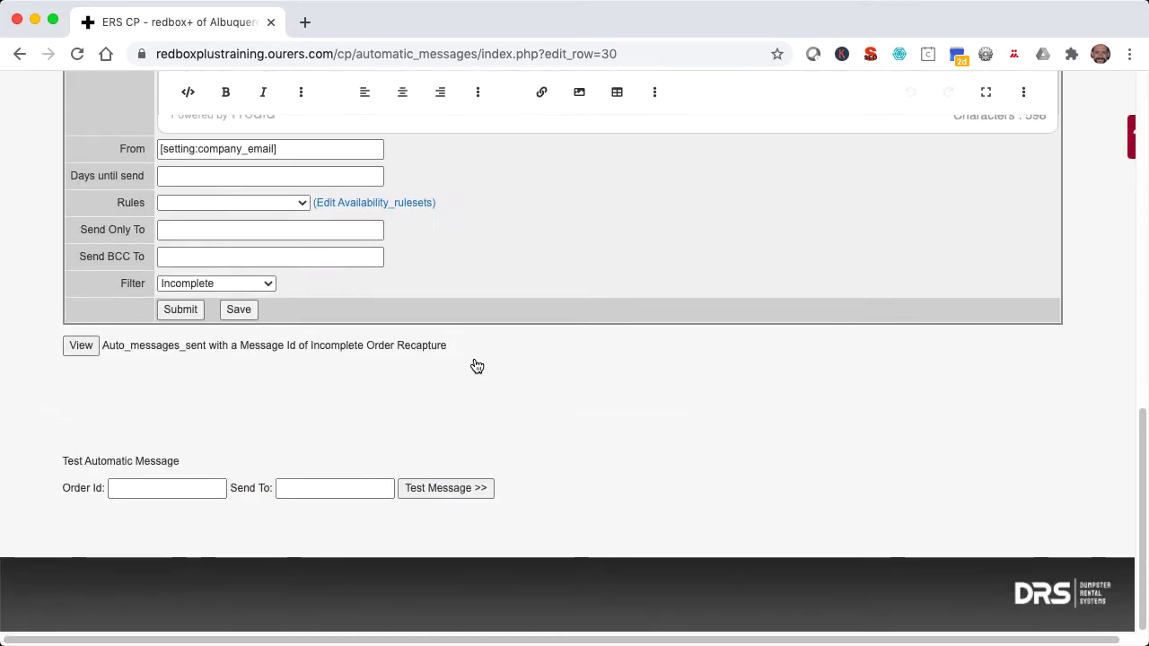
Set Days until send to 0 on the recapture message and save it
left_click(311, 174)
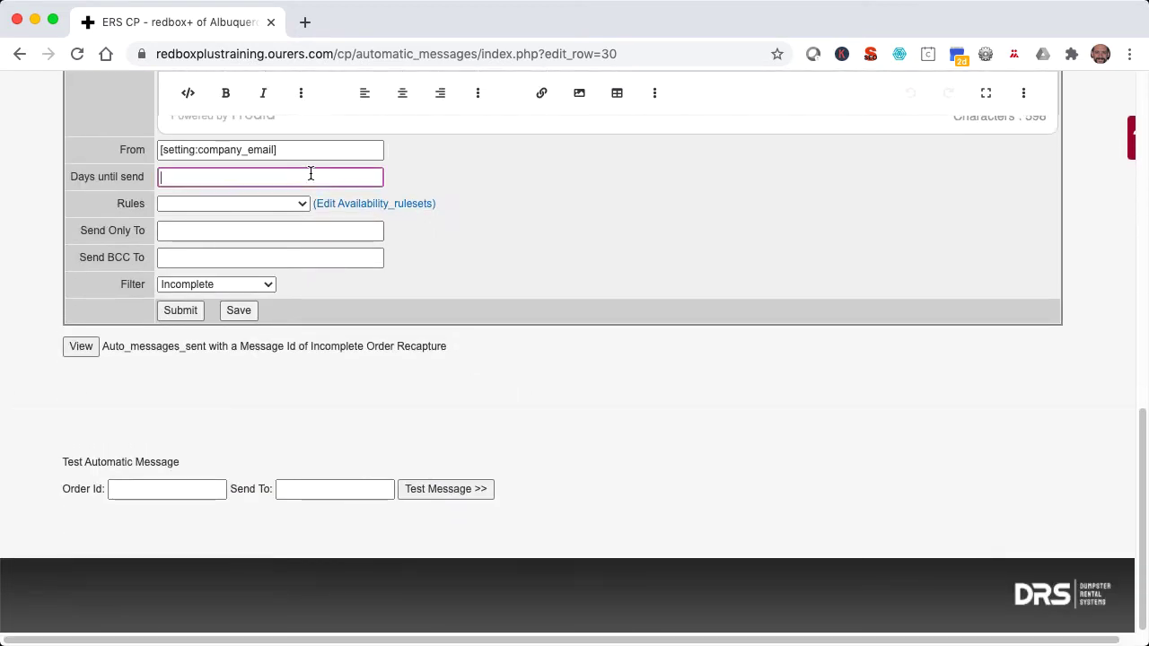
type("0")
left_click(239, 309)
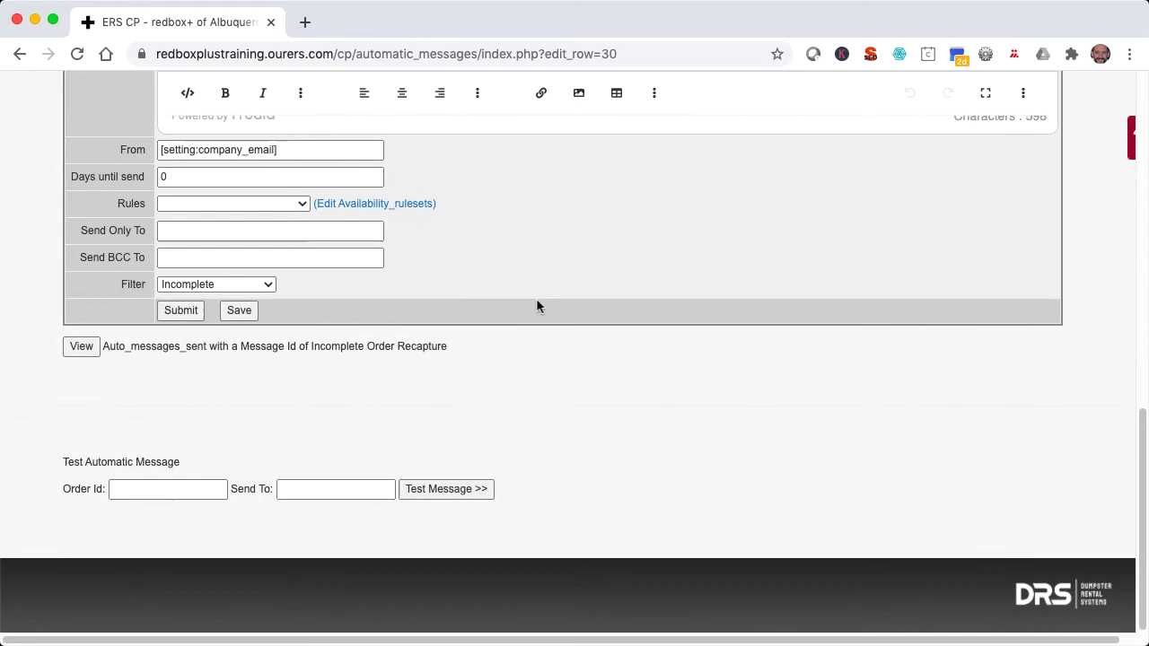
Load the control panel's /cp/customers page in a new tab
key("super+t")
type("redb")
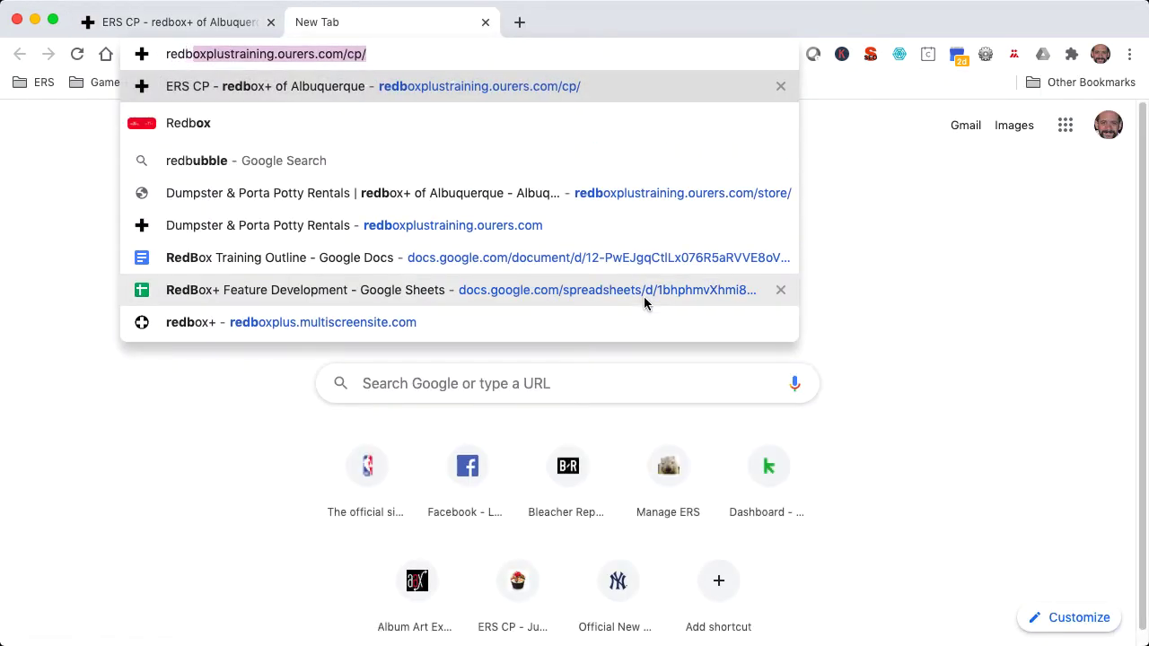
key("Right")
type("customers")
key("Return")
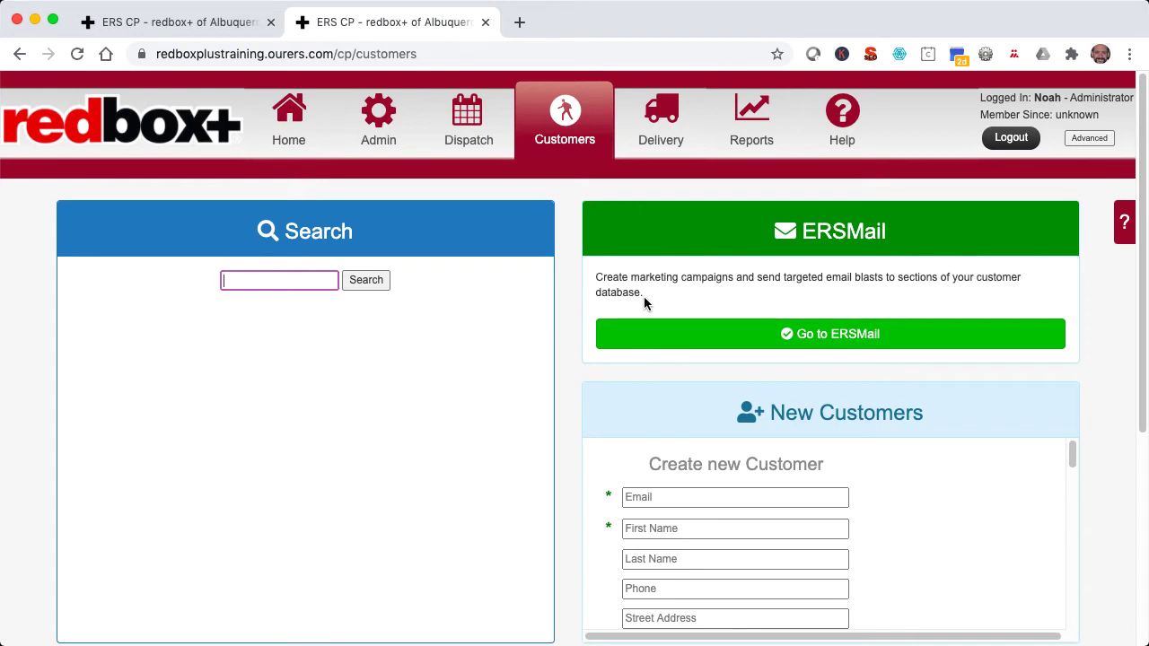
Search customers for 'test' and open the first result's order history
type("test")
key("Return")
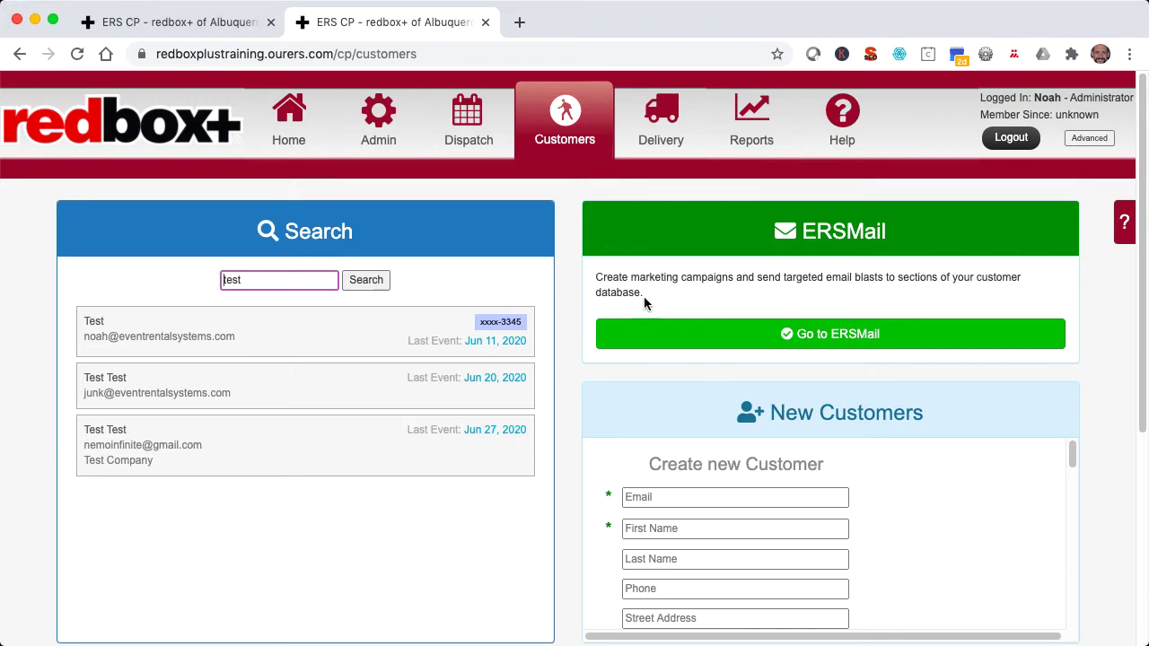
left_click(462, 333)
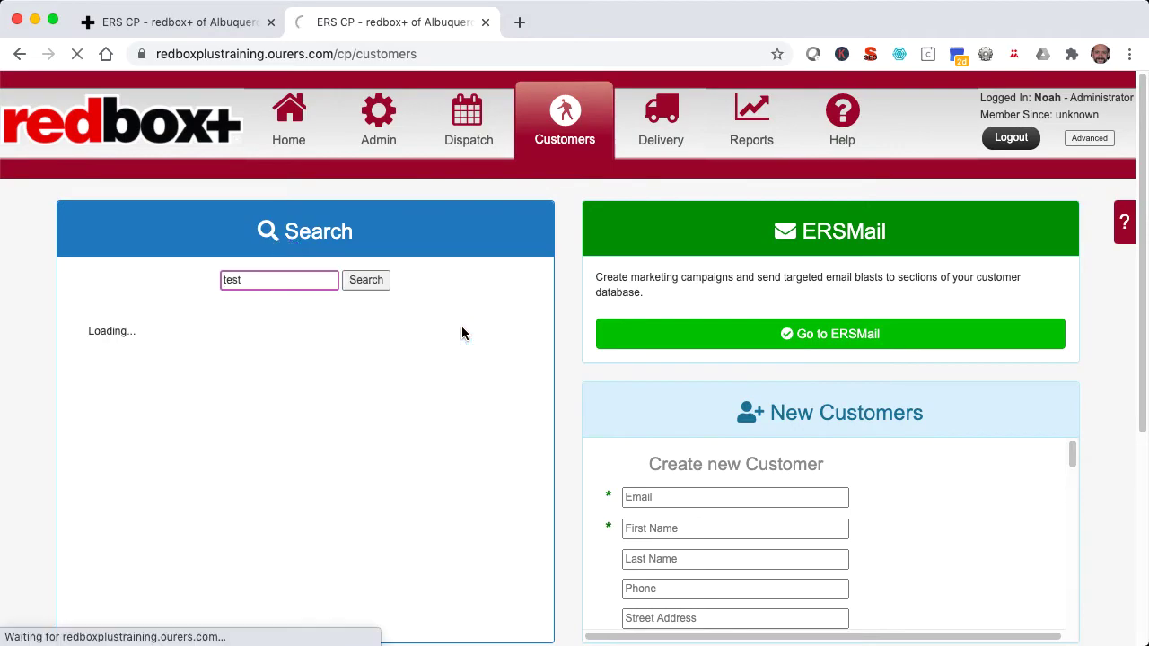
scroll(462, 333, "down", 10)
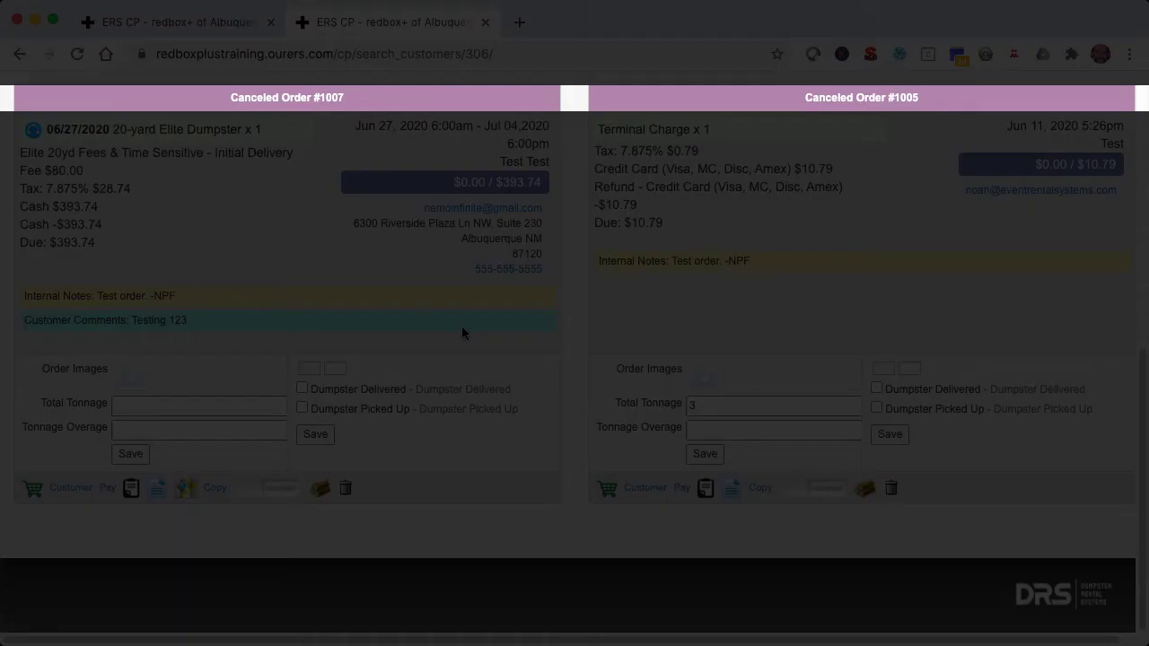
Send a test of the recapture message for order 1007 to the test e-mail address
key("ctrl+shift+Tab")
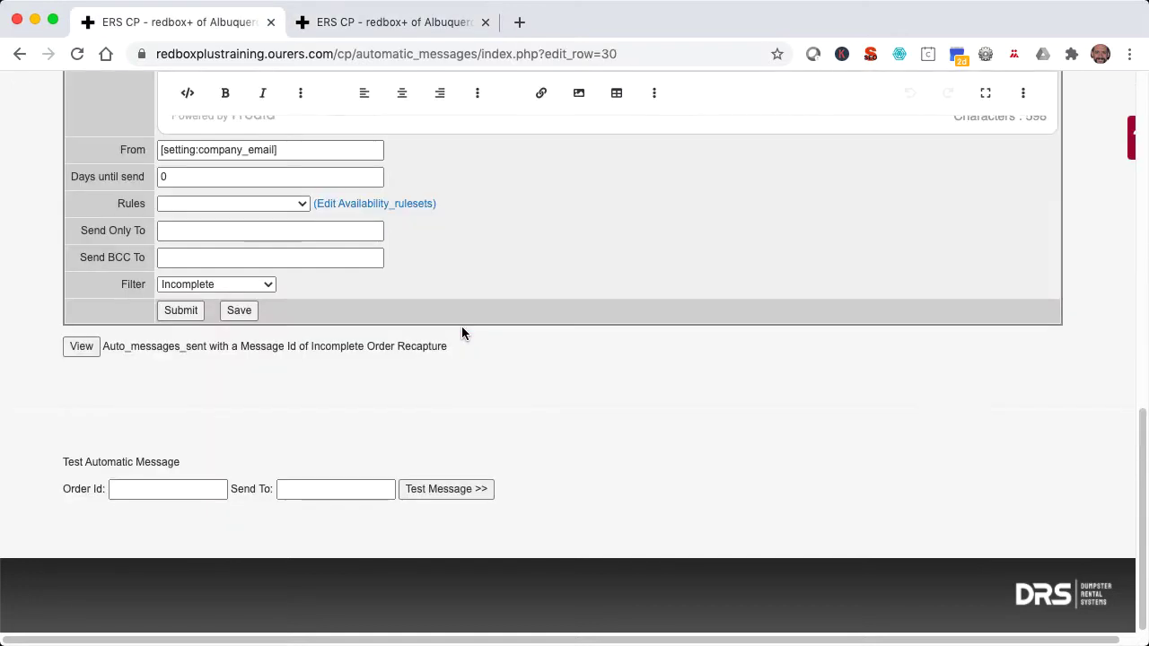
left_click(163, 479)
type("1007")
key("Tab")
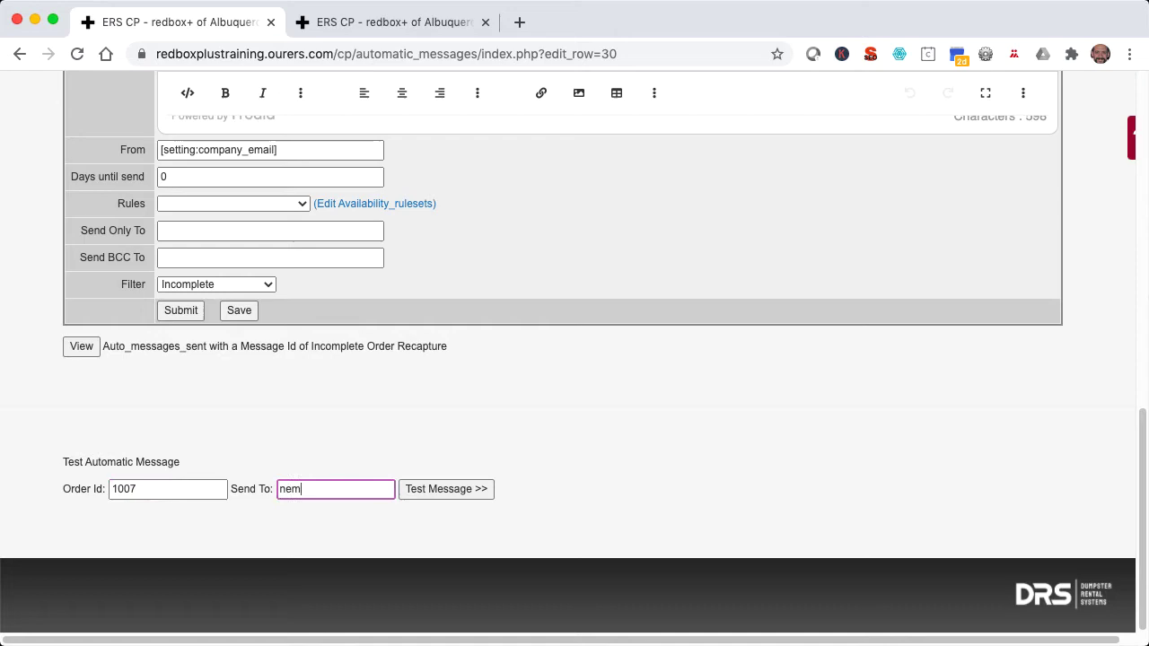
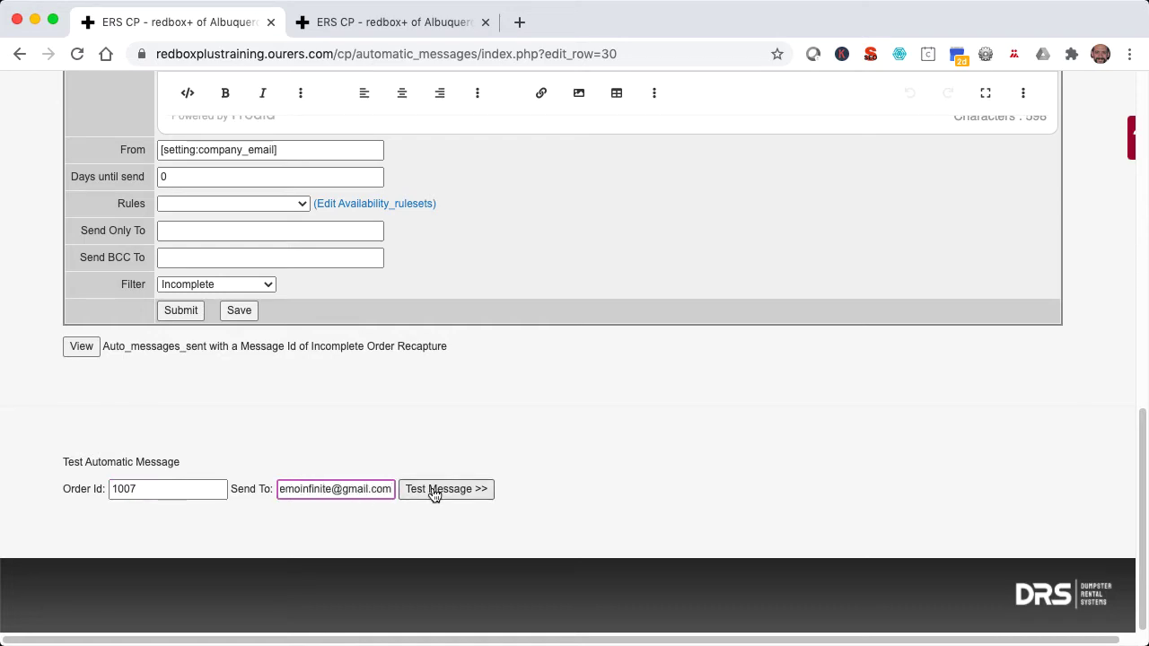
left_click(434, 492)
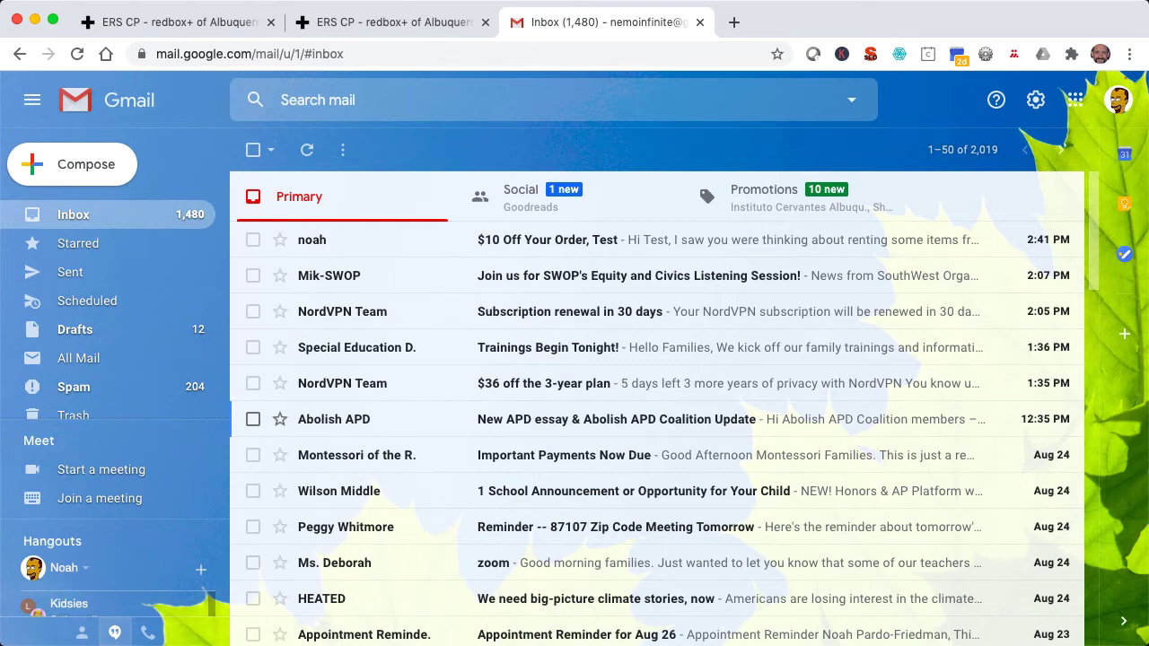
Check the received '$10 Off Your Order' test e-mail, then close the test window
left_click(742, 245)
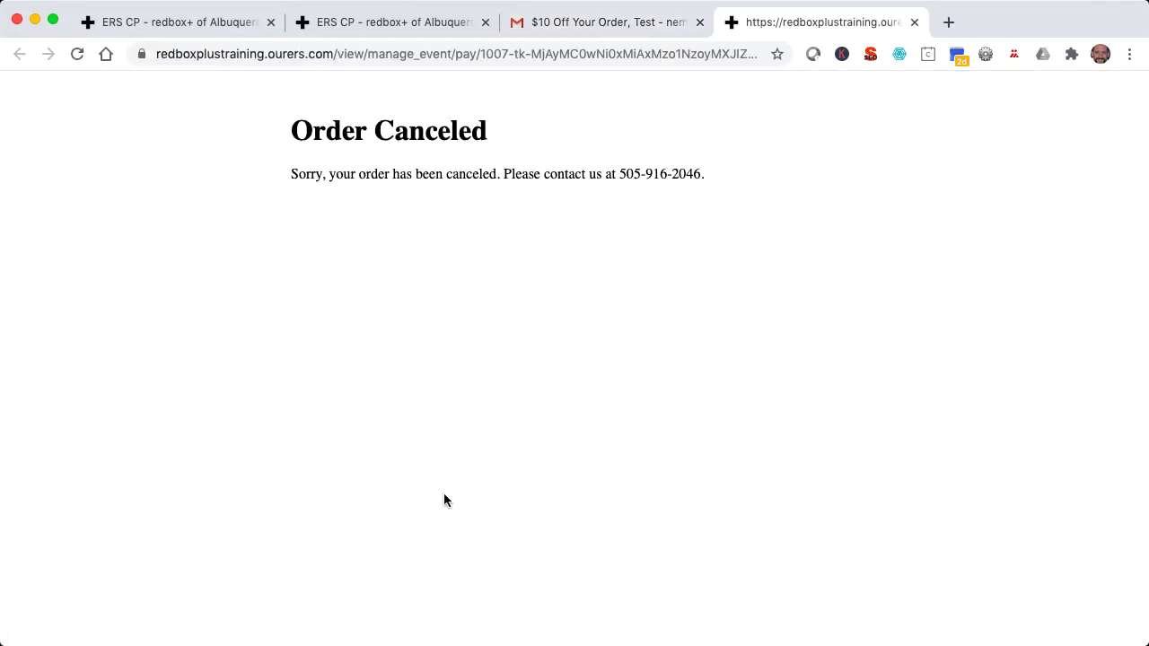
key("super+grave")
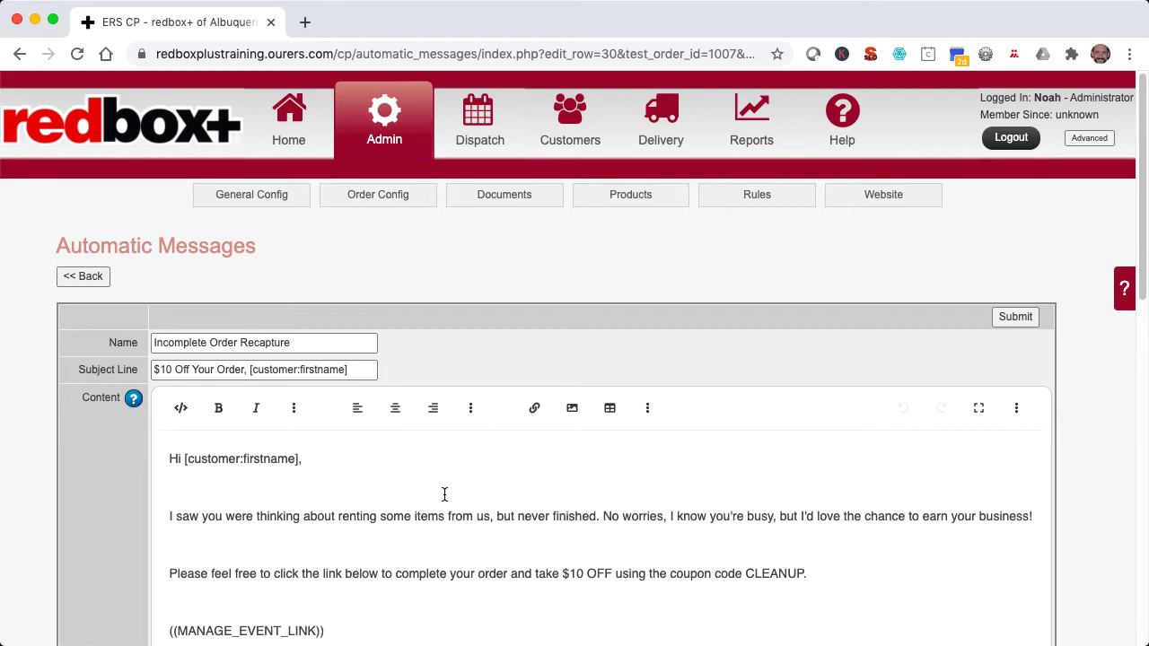
Add an 'Incomplete Order' coupon with code CLEANUP and discount 10 under Order Config > Coupons
left_click(383, 200)
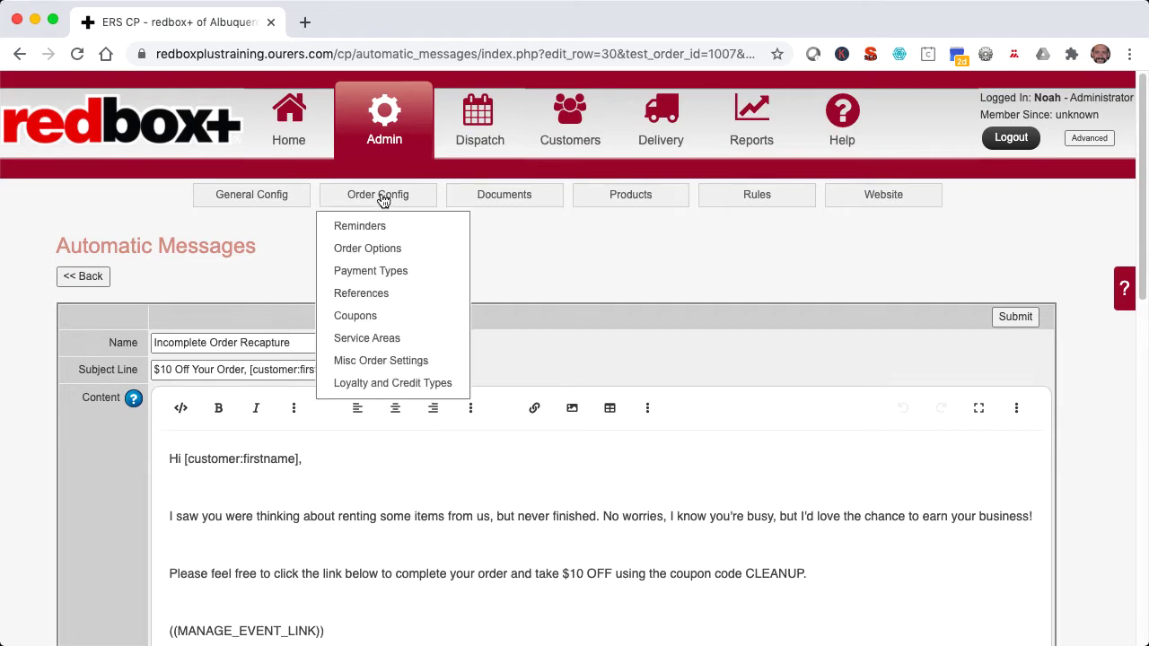
left_click(374, 319)
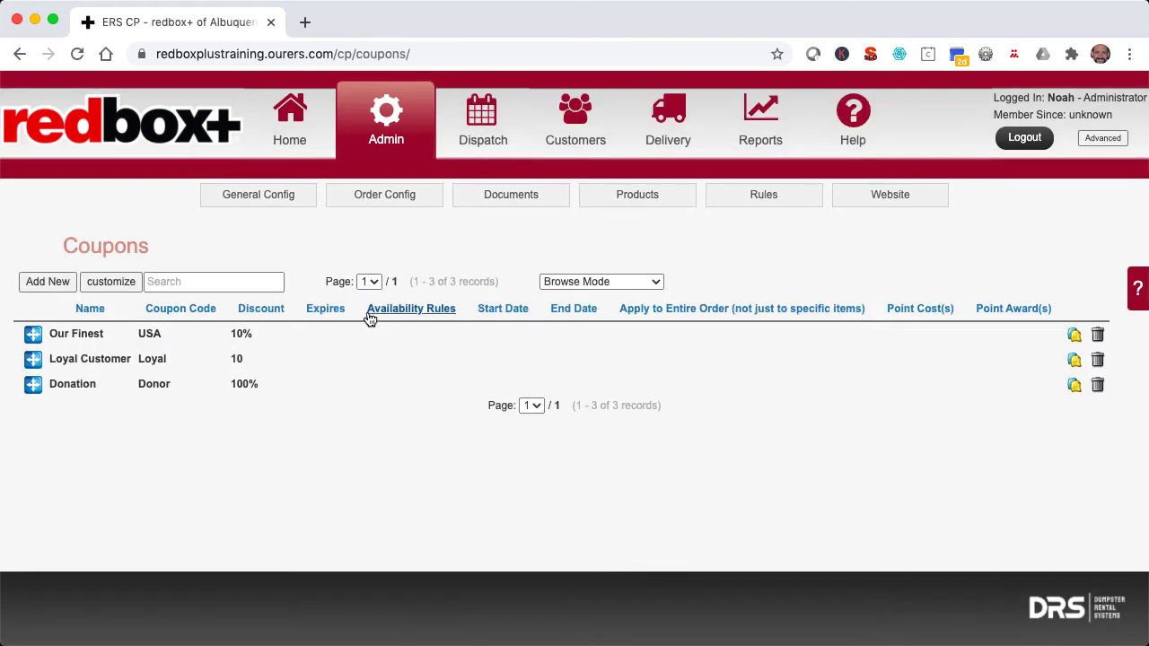
left_click(69, 283)
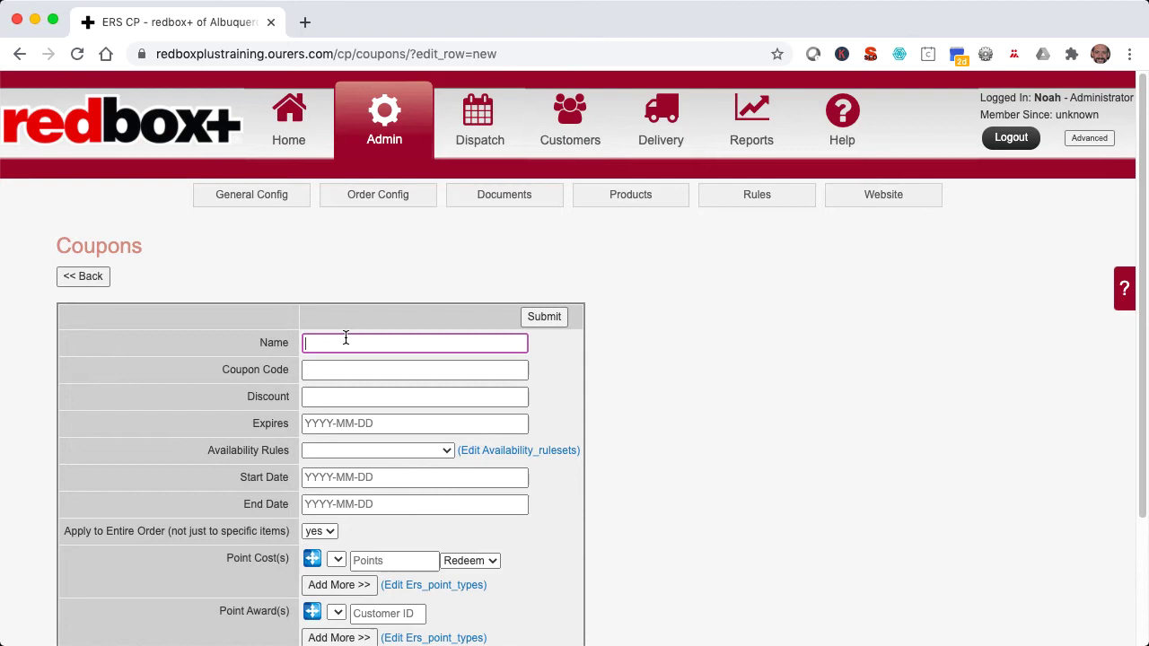
type("Incomplete Order")
key("Tab")
type("CLEANUP")
key("Tab")
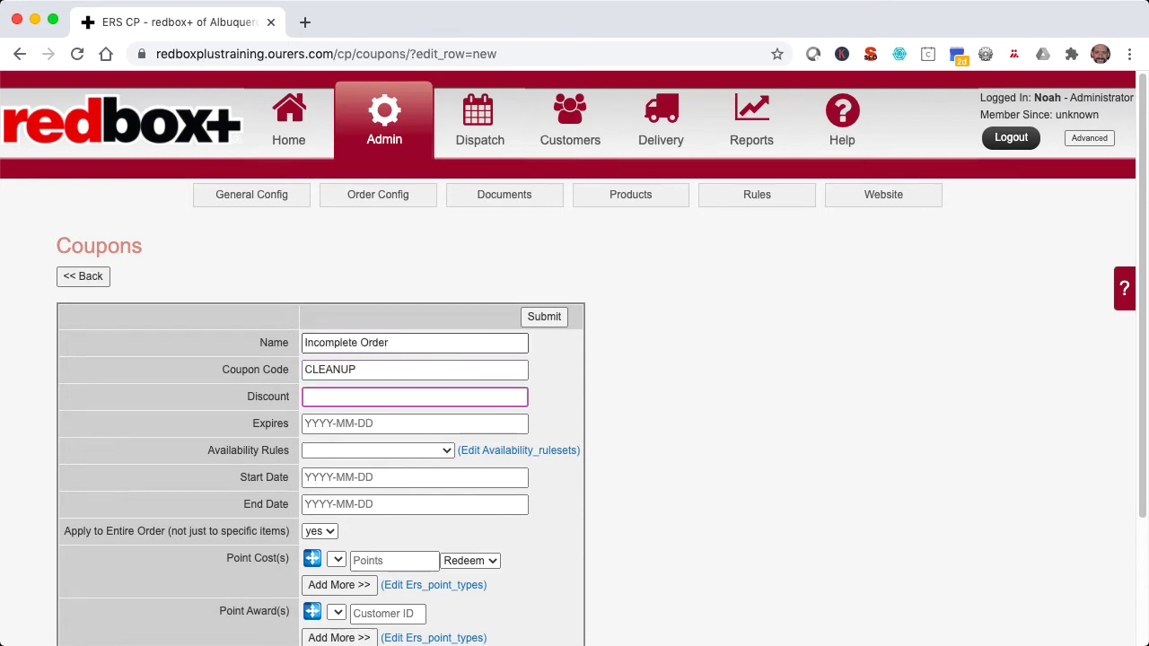
type("10")
left_click(544, 317)
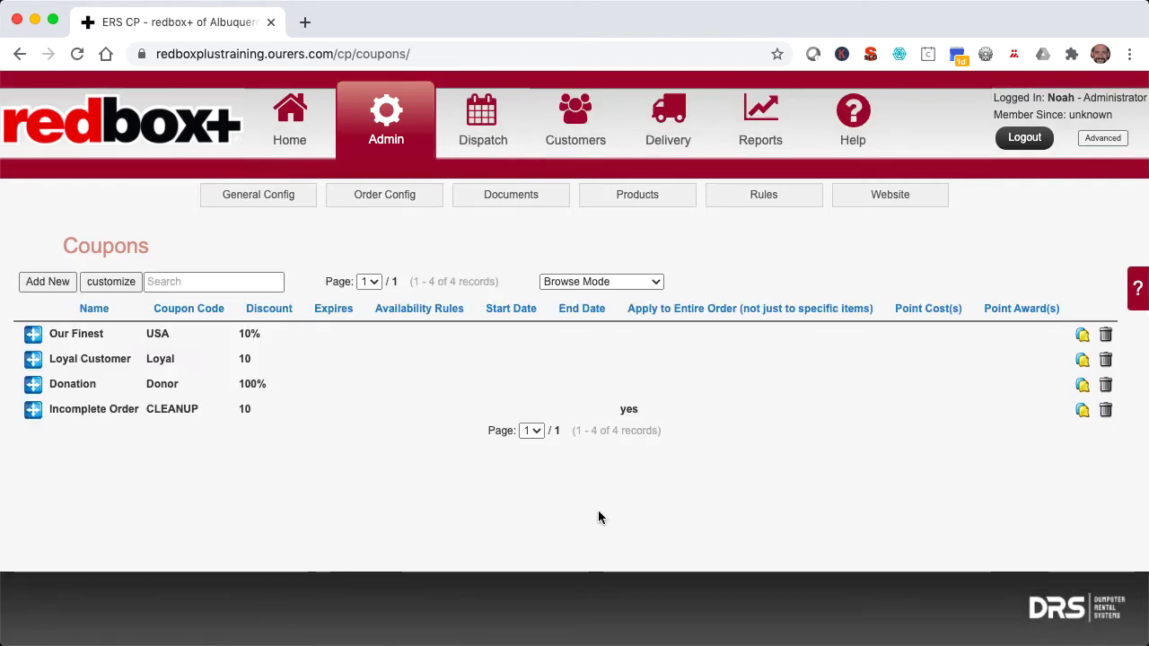
Go to redboxplustraining.com in a new browser tab
key("super+t")
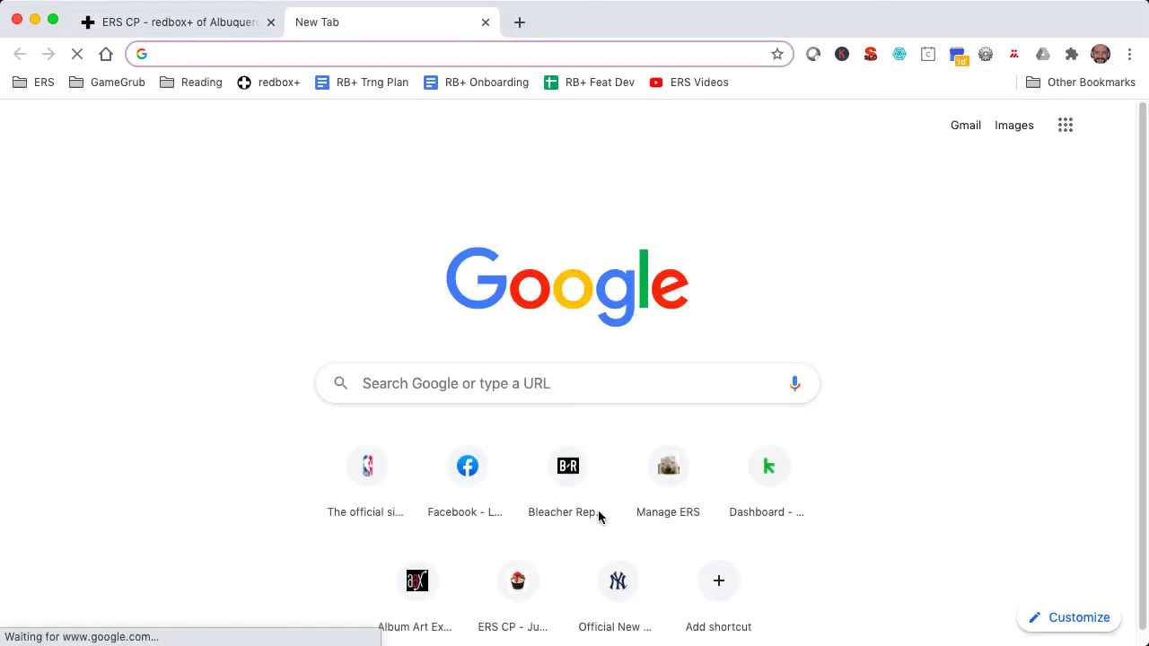
type("redboxplustraining.com")
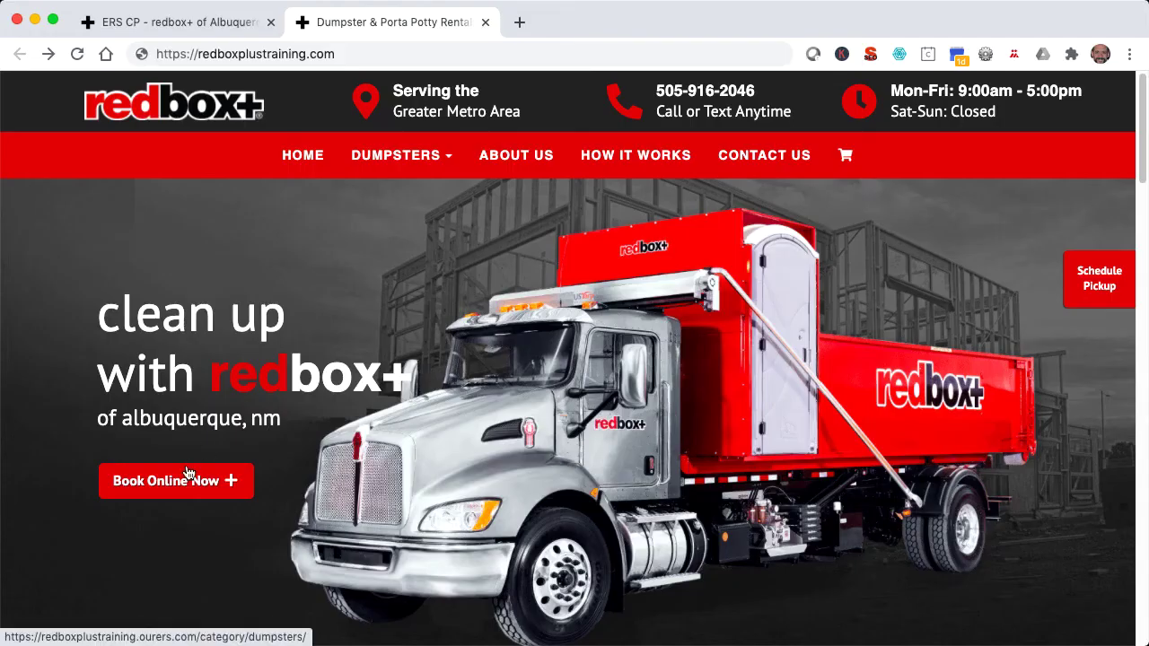
Add the 20-yard Standard Dumpster for a Residential Homeowner, renting through Sep 09
left_click(187, 470)
left_click(188, 467)
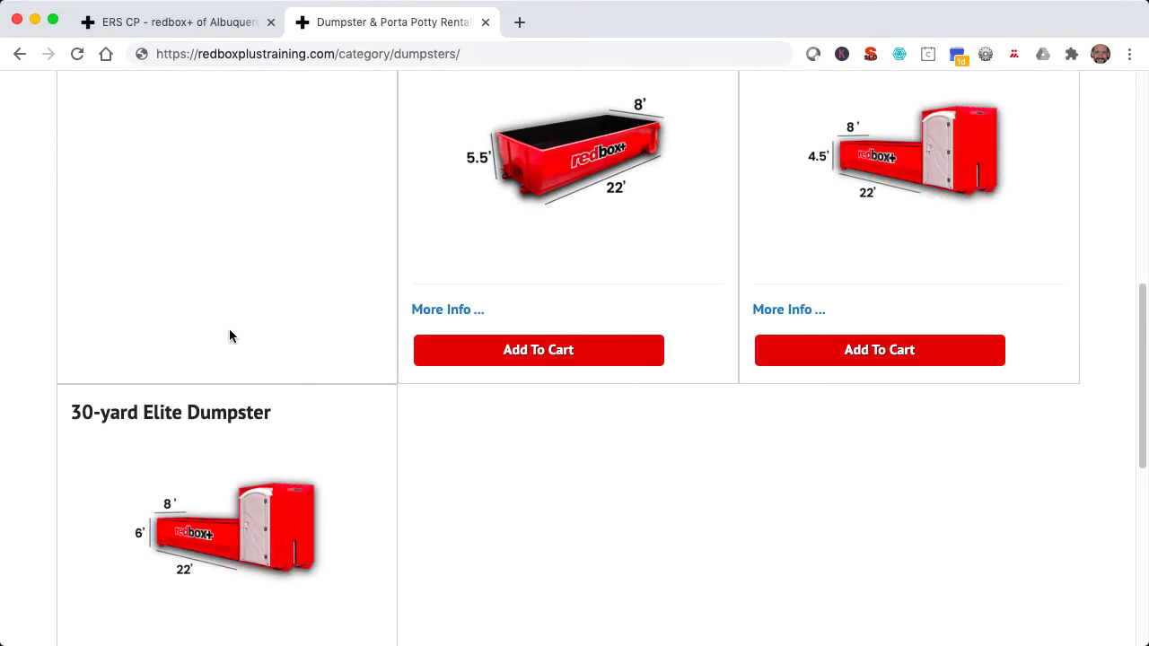
left_click(208, 209)
left_click(230, 242)
left_click(231, 363)
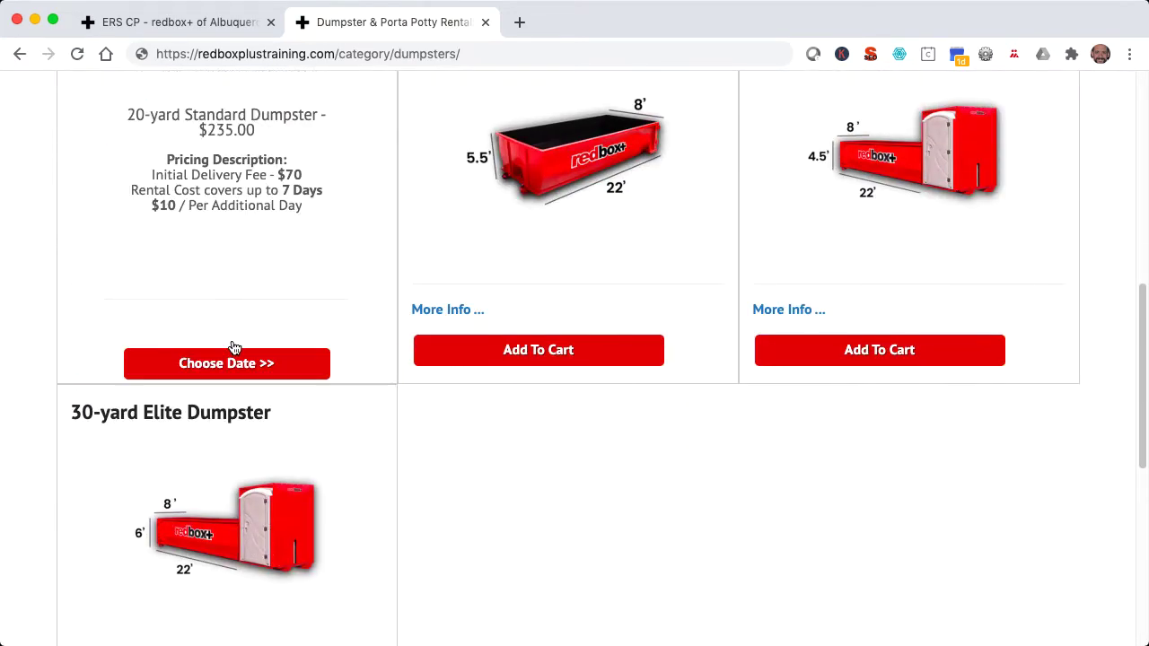
left_click(231, 362)
left_click(222, 198)
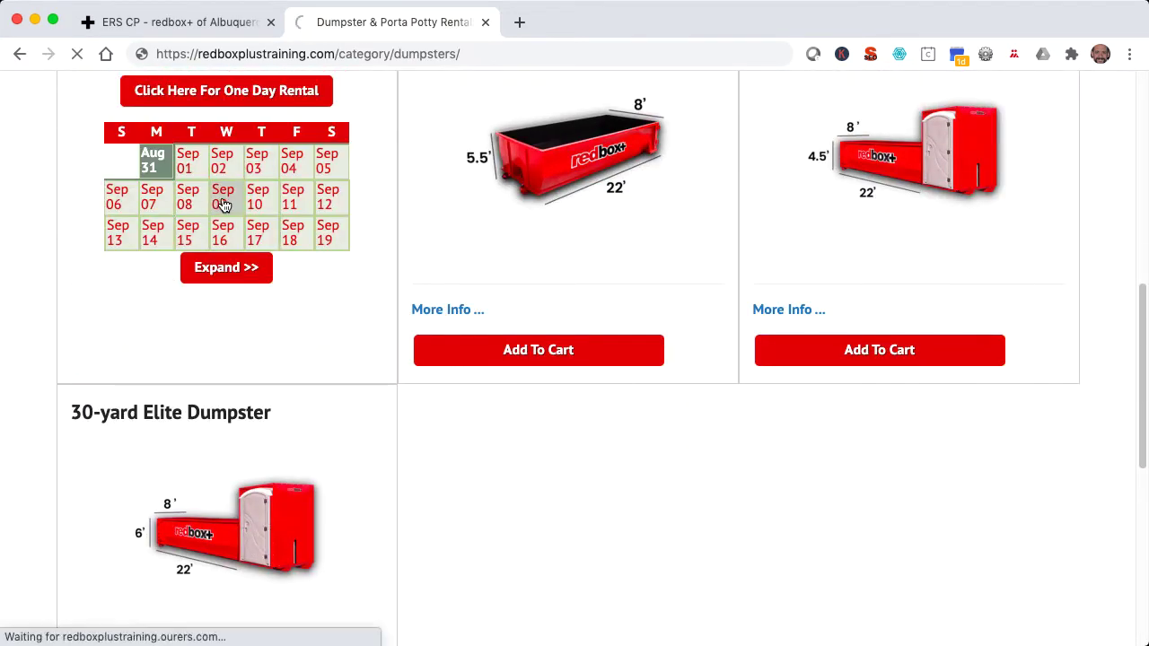
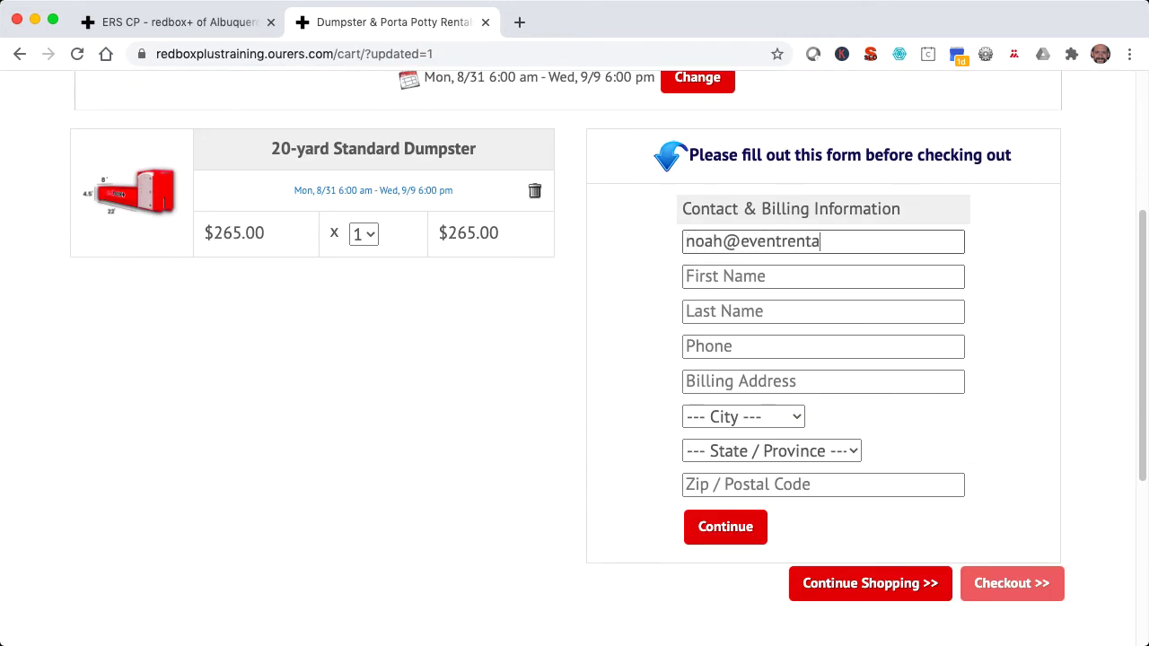
Fill in the customer's contact and billing details, submit them, and close the storefront tab
key("Tab")
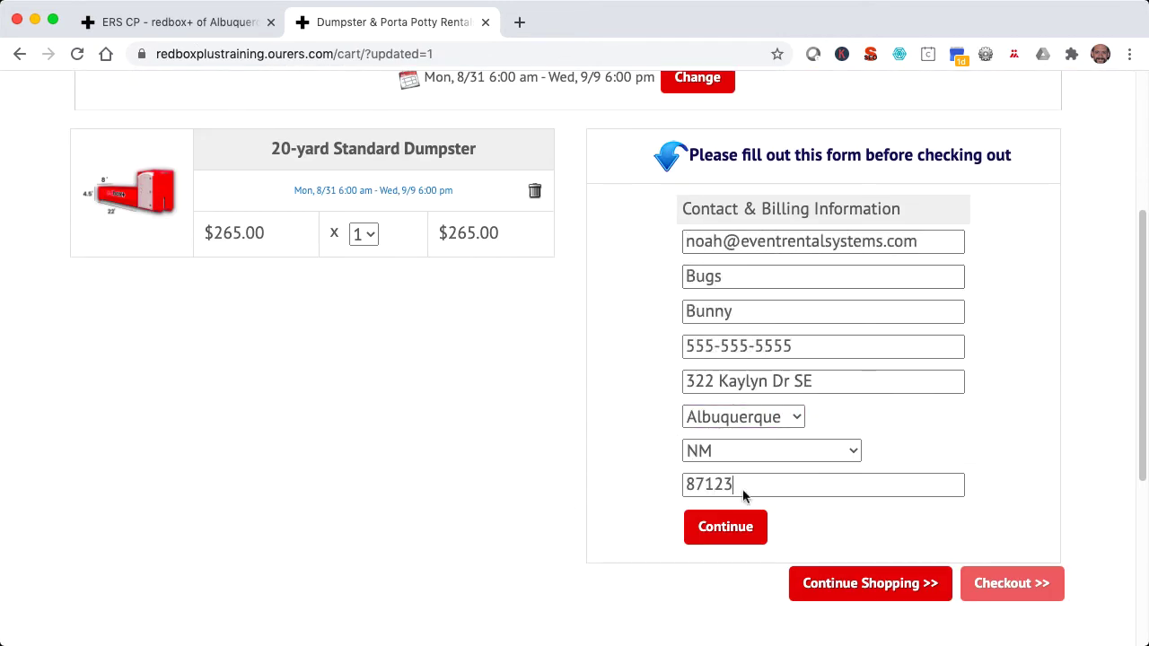
left_click(737, 529)
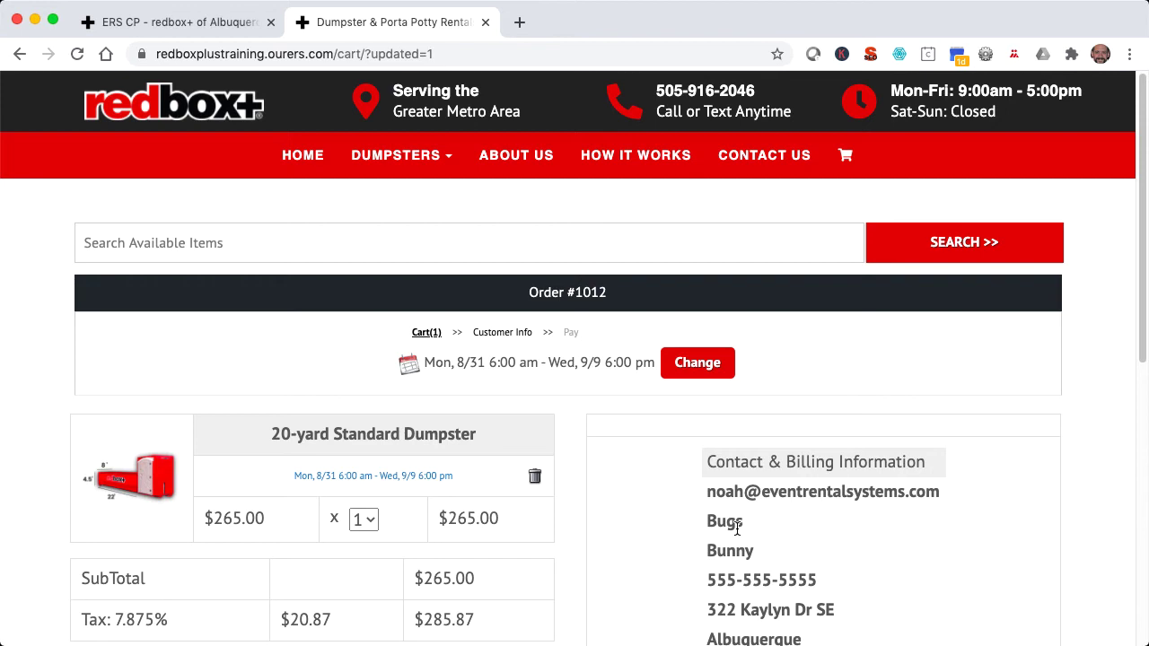
key("super+w")
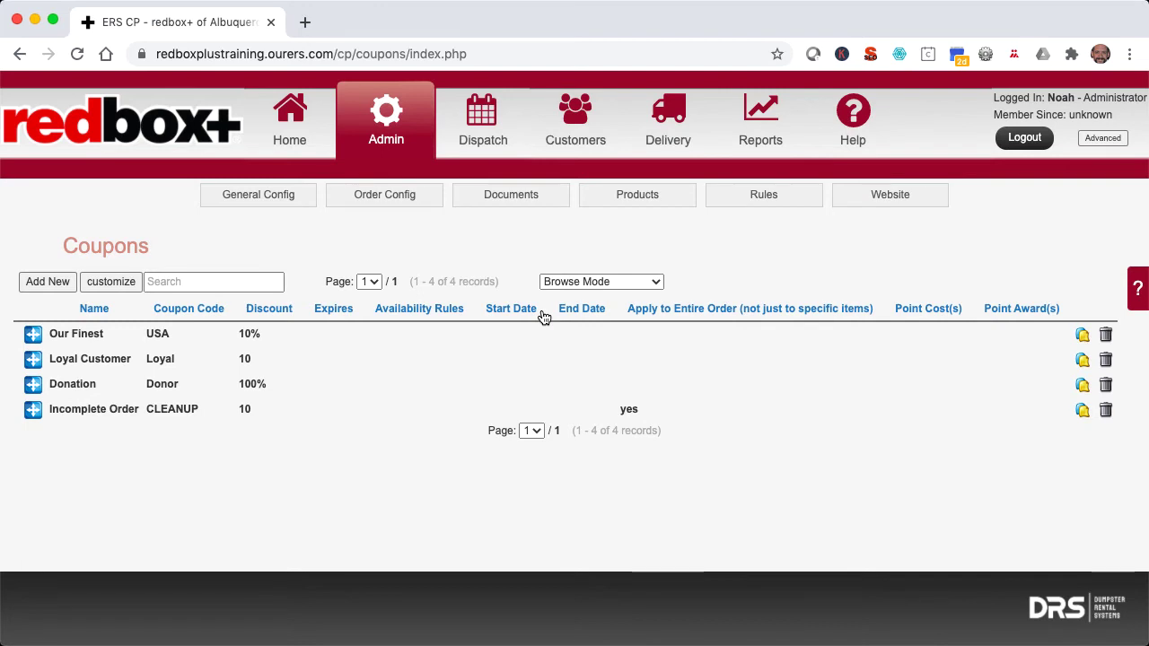
Go to Order Config > Misc Order Settings to review the incomplete-order alert email
left_click(397, 195)
left_click(391, 360)
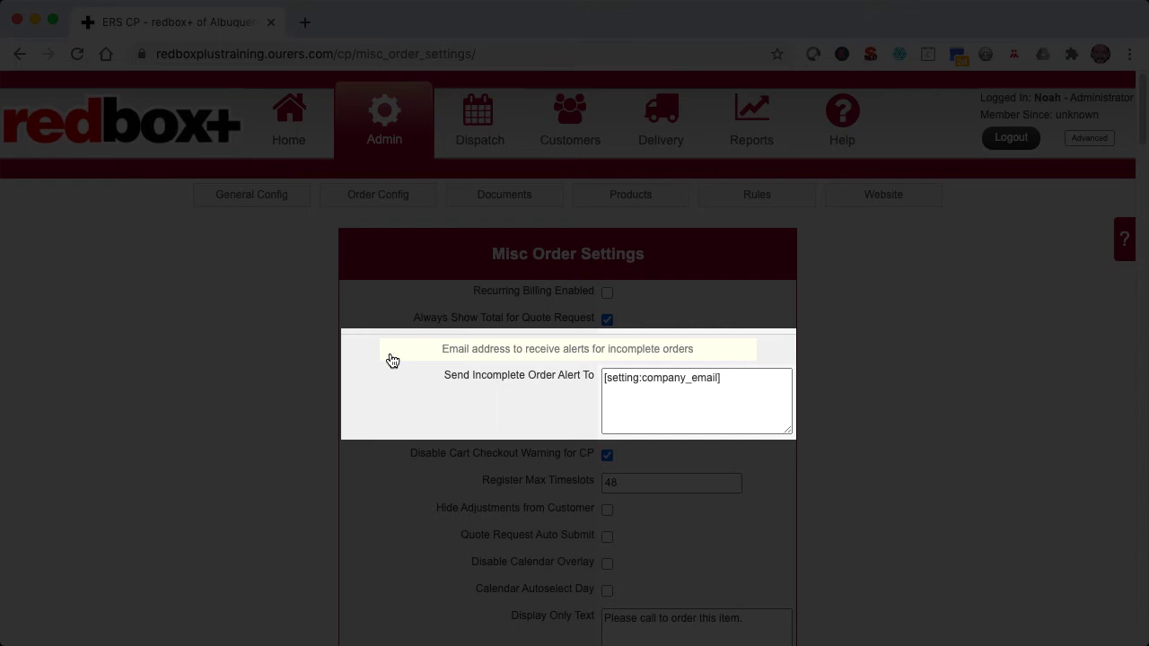
scroll(392, 360, "down", 20)
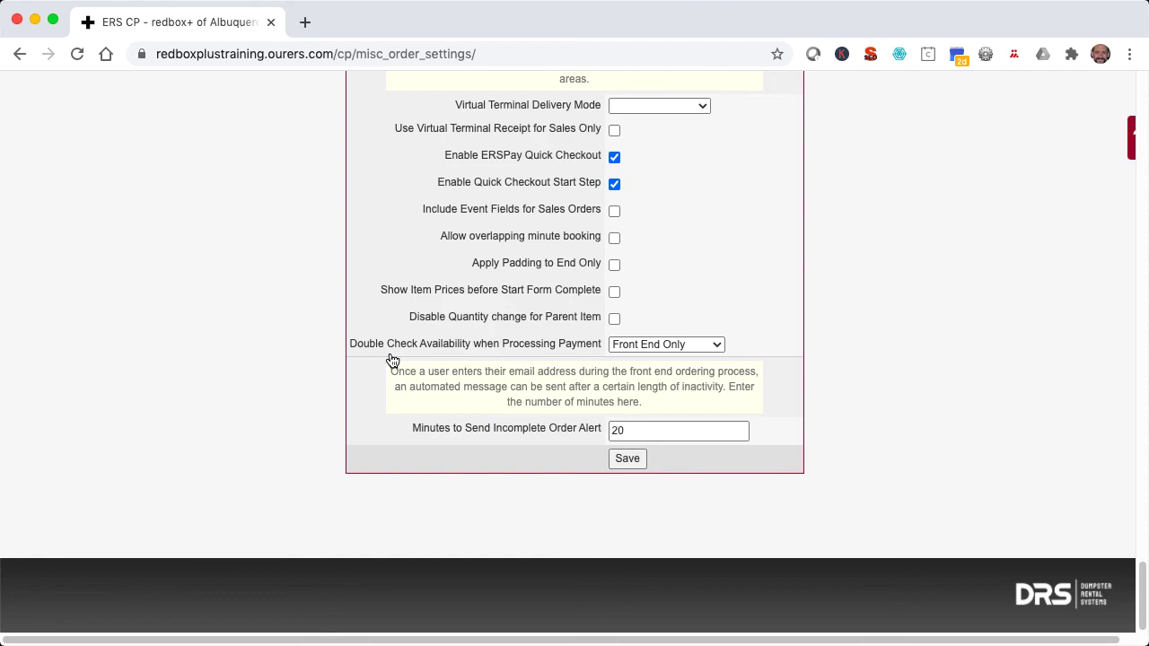
scroll(392, 359, "up", 20)
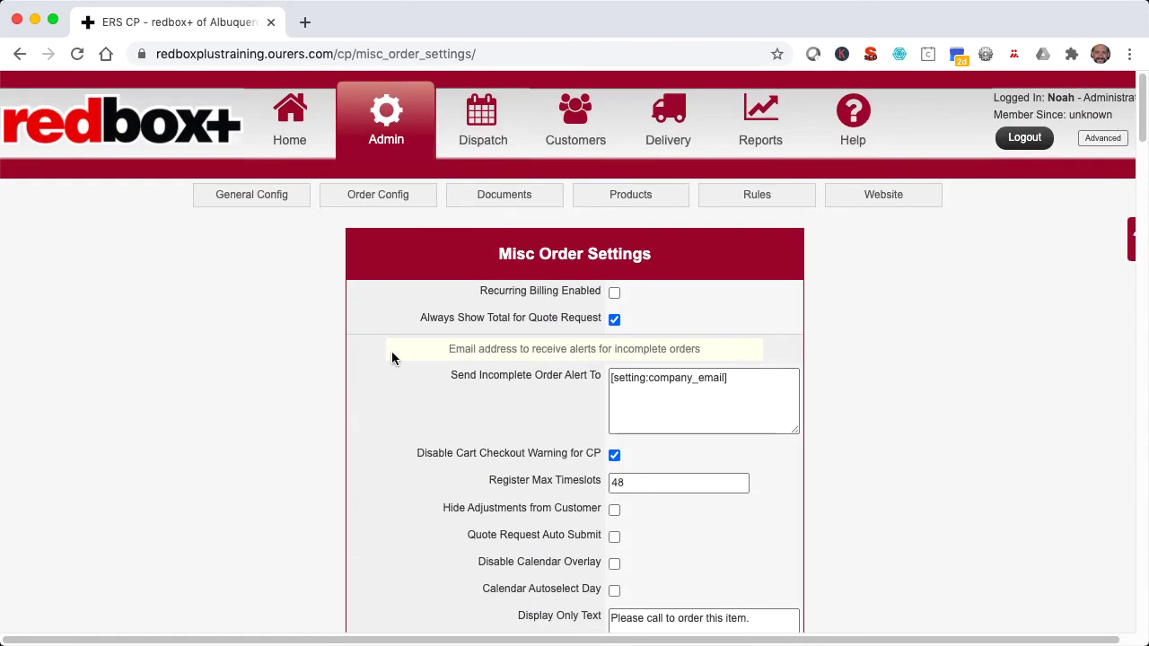
Search the help knowledge base for 'incomplete', then open the Misc order settings help panel
left_click(858, 127)
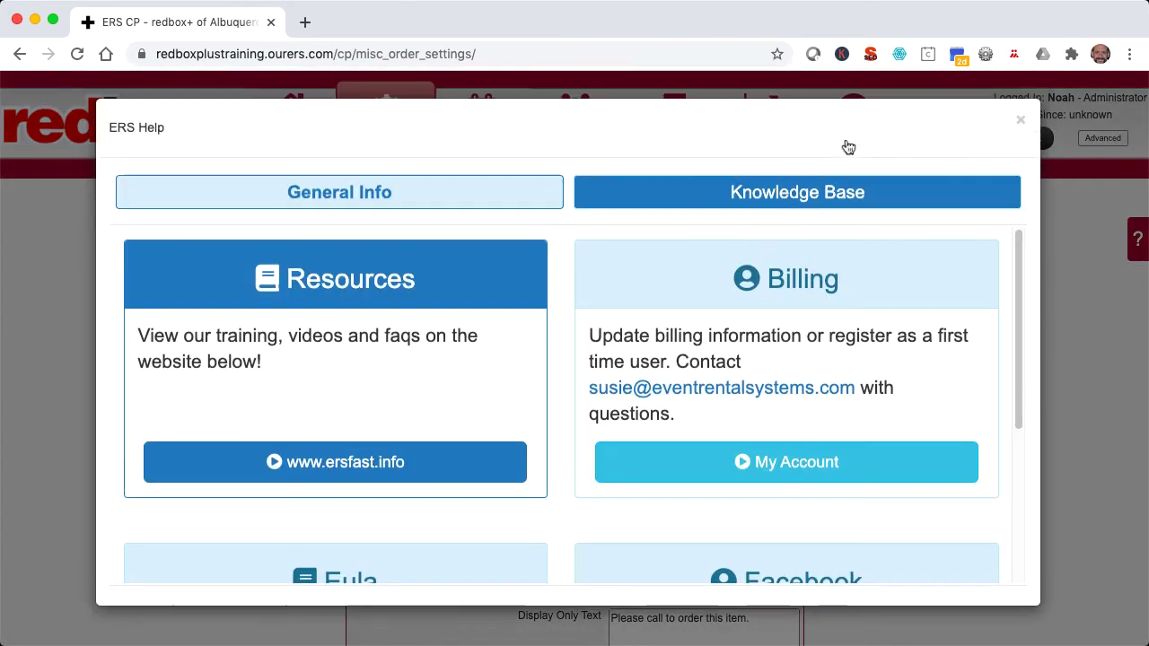
left_click(802, 196)
type("incomplete")
key("Return")
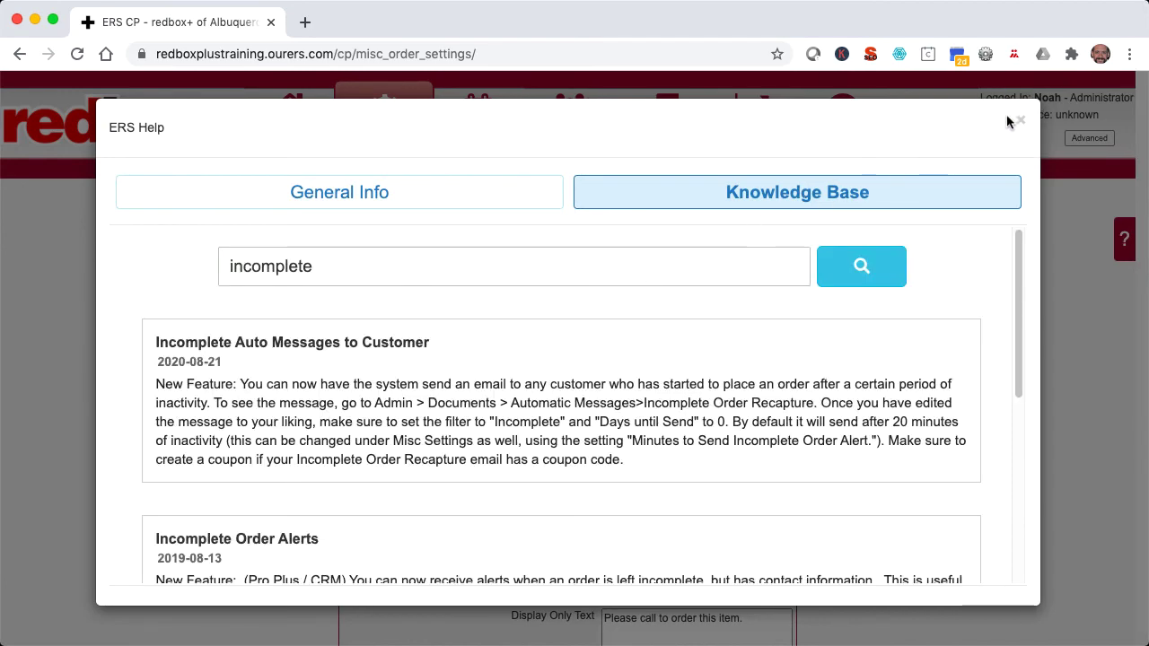
left_click(1019, 121)
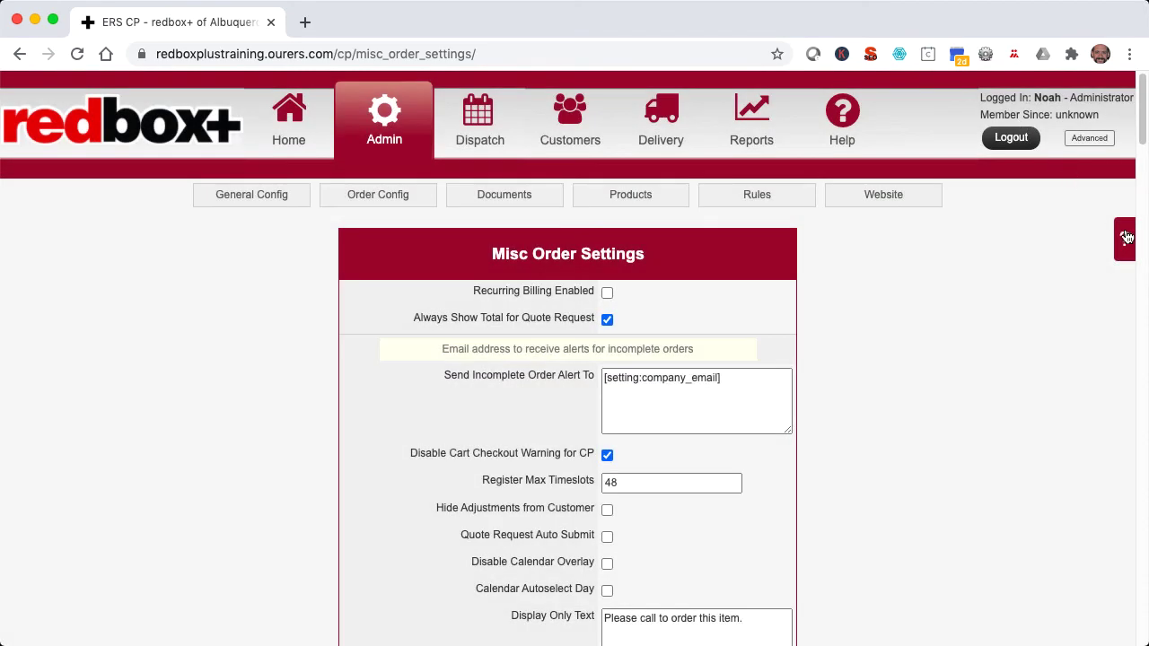
left_click(1125, 237)
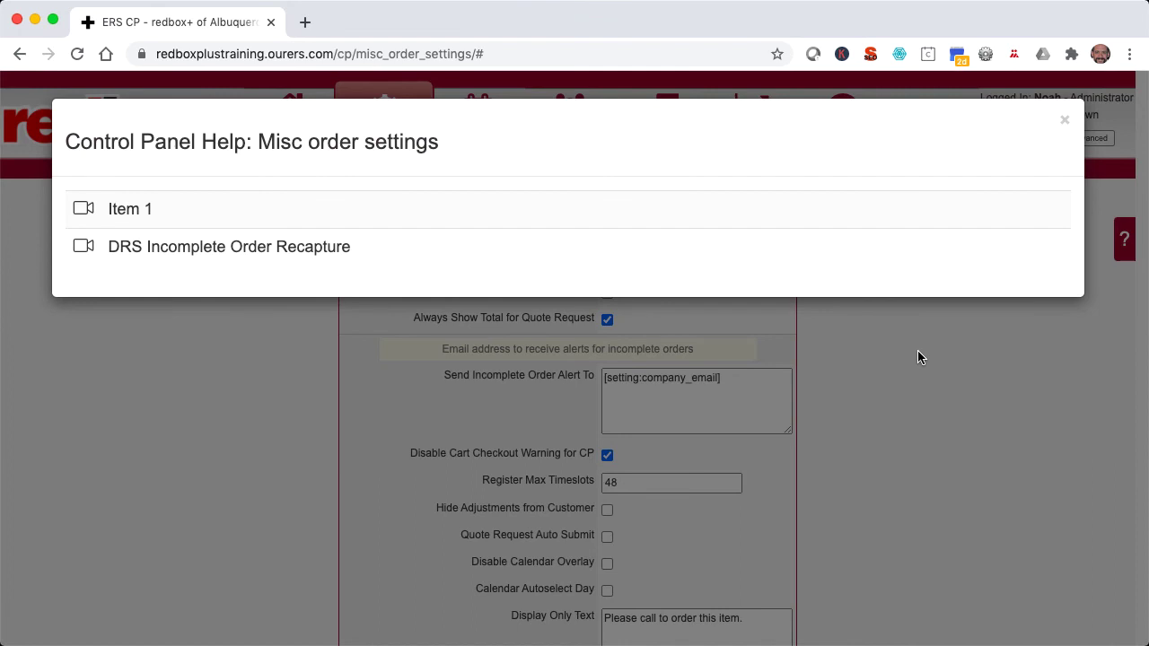